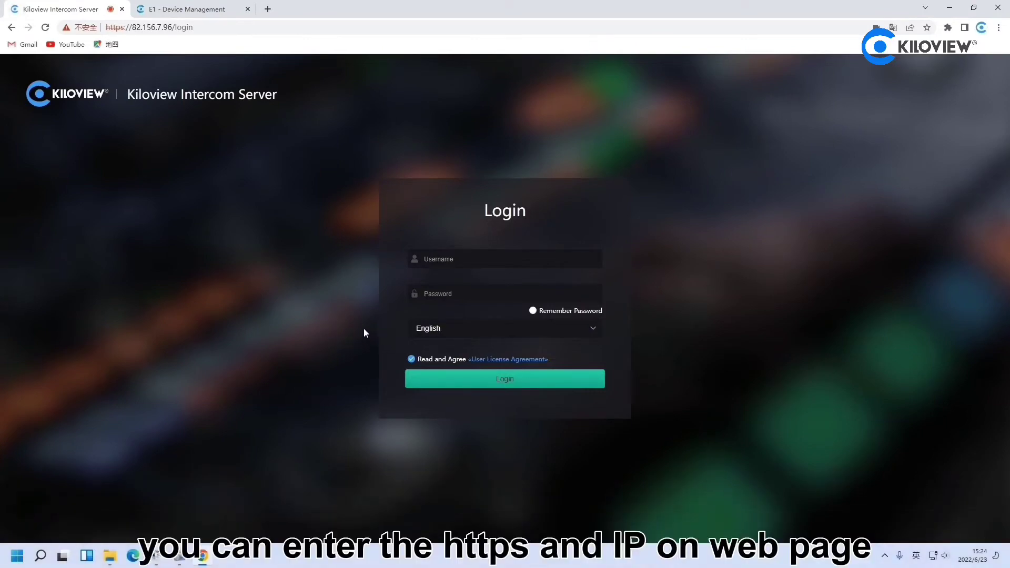
# Log in as admin, revealing the typed password to verify it before signing in
pyautogui.click(171, 30)
pyautogui.click(153, 29)
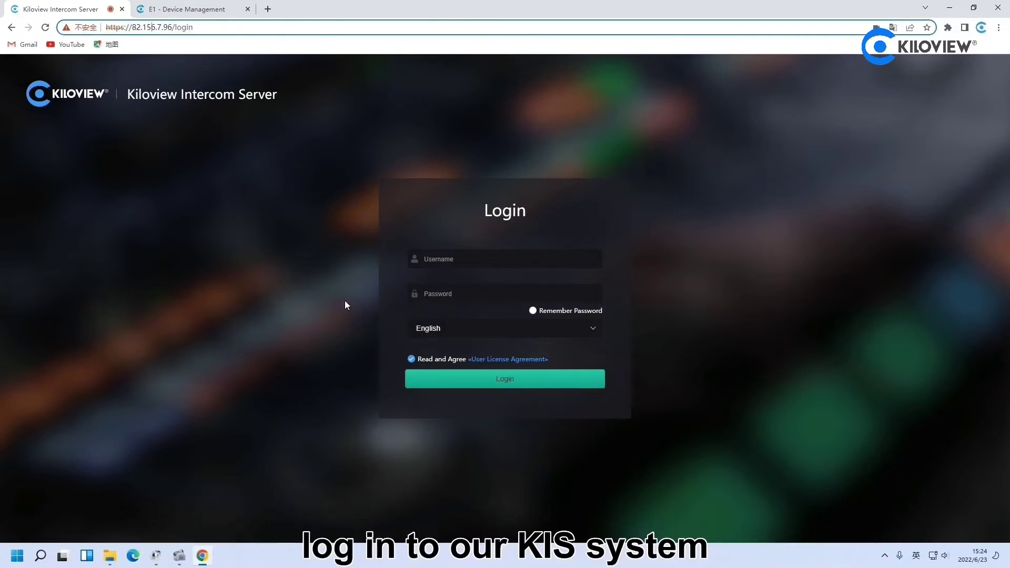
pyautogui.click(473, 260)
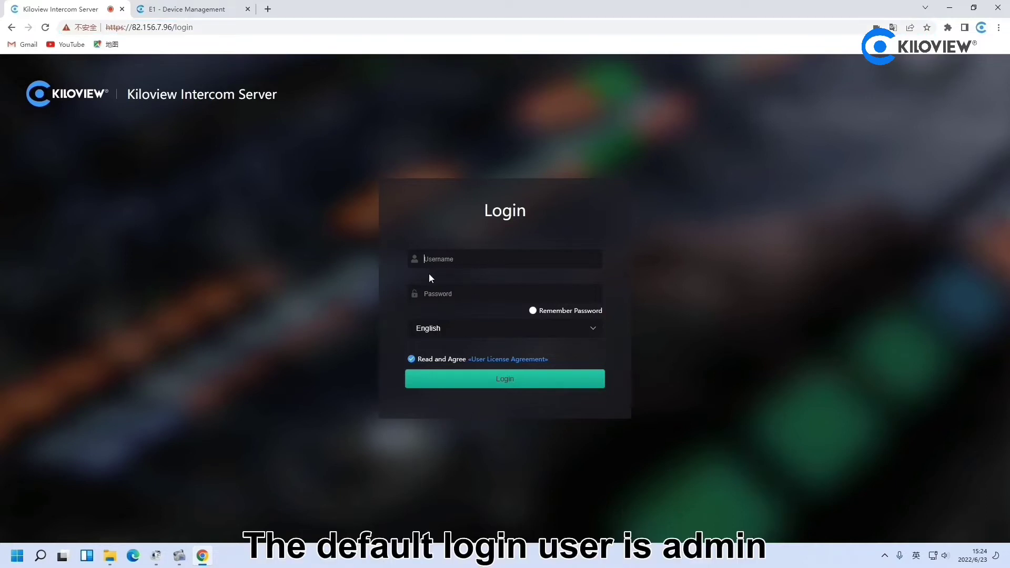
pyautogui.write('admin')
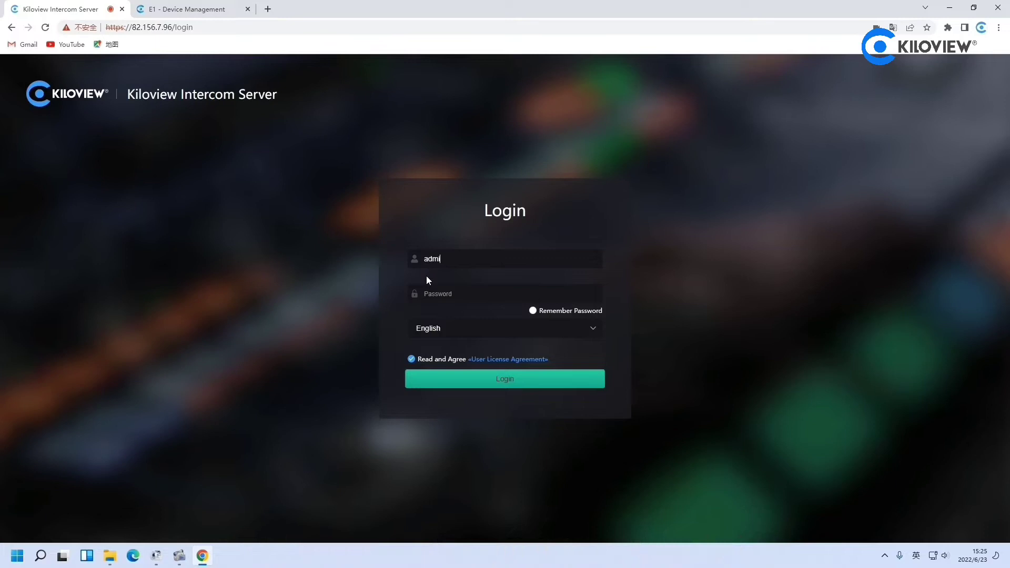
pyautogui.press('Tab')
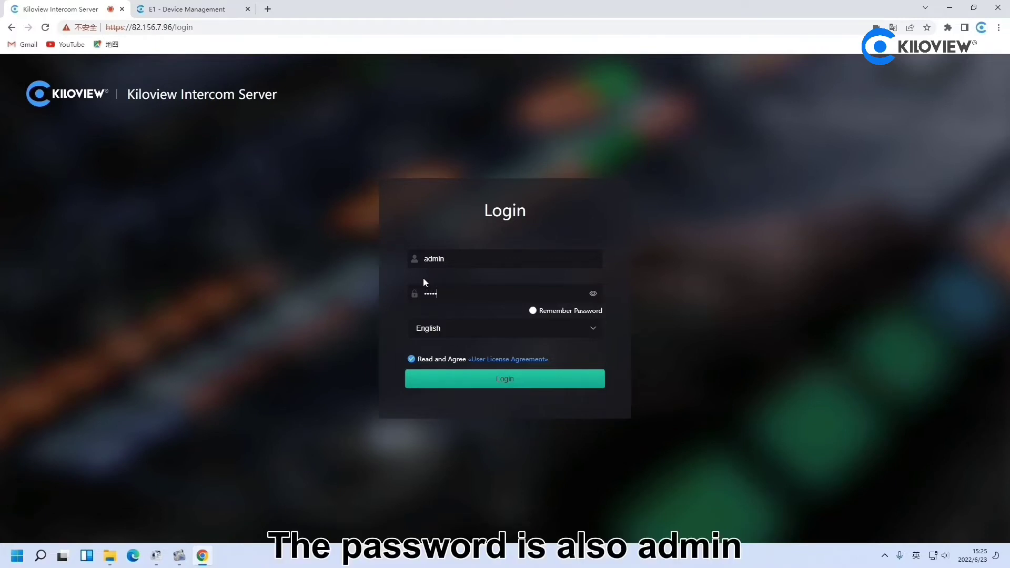
pyautogui.click(593, 293)
pyautogui.click(515, 388)
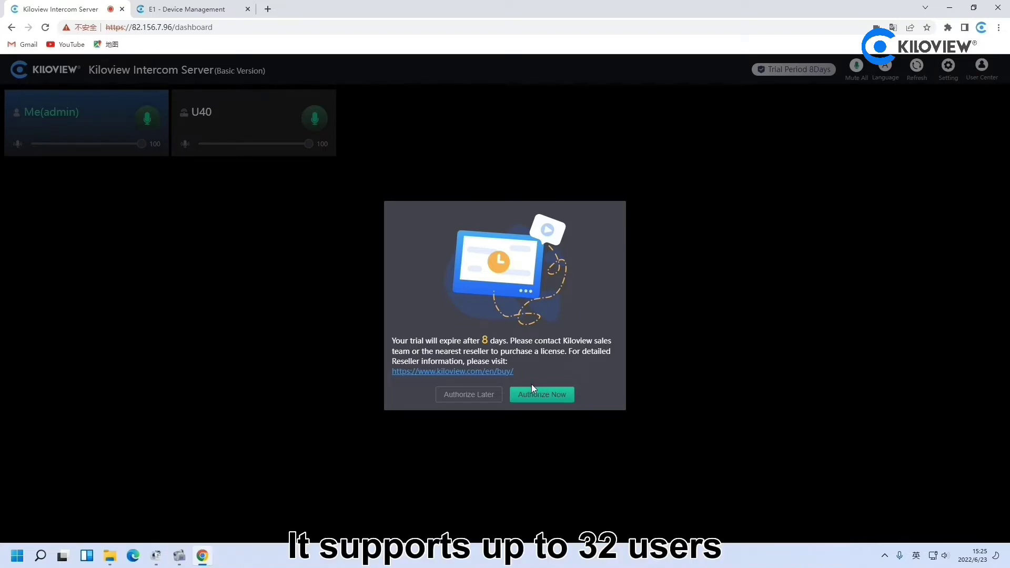
# Choose Authorize Later on the trial notice, then mute and unmute U40's microphone
pyautogui.click(474, 400)
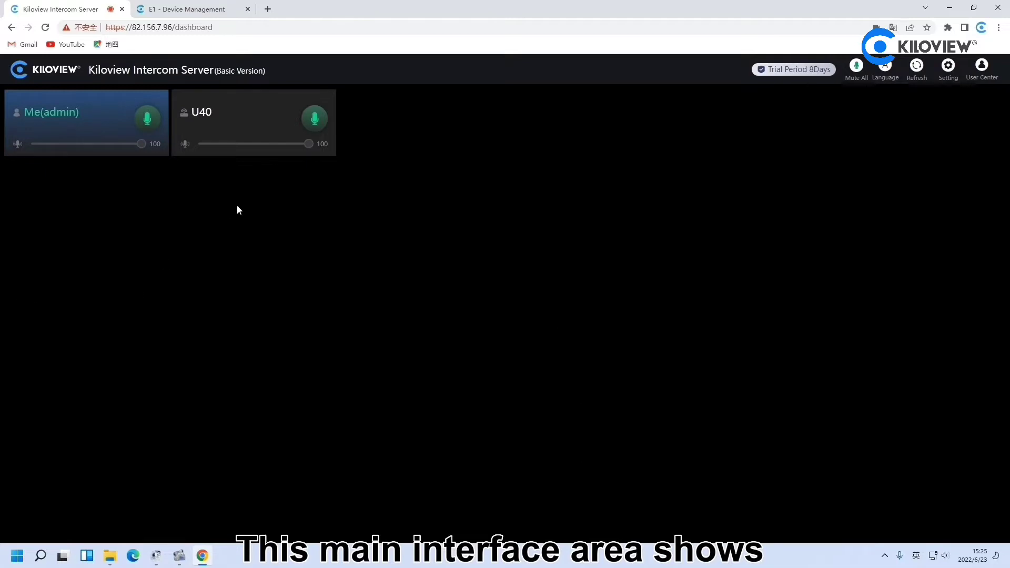
pyautogui.moveTo(248, 144)
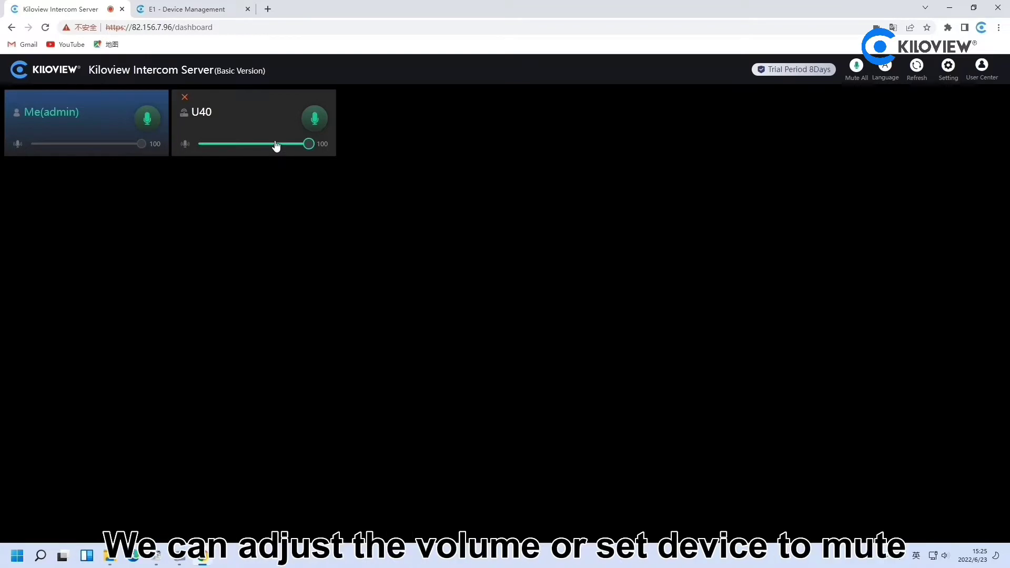
pyautogui.click(318, 120)
pyautogui.click(318, 120)
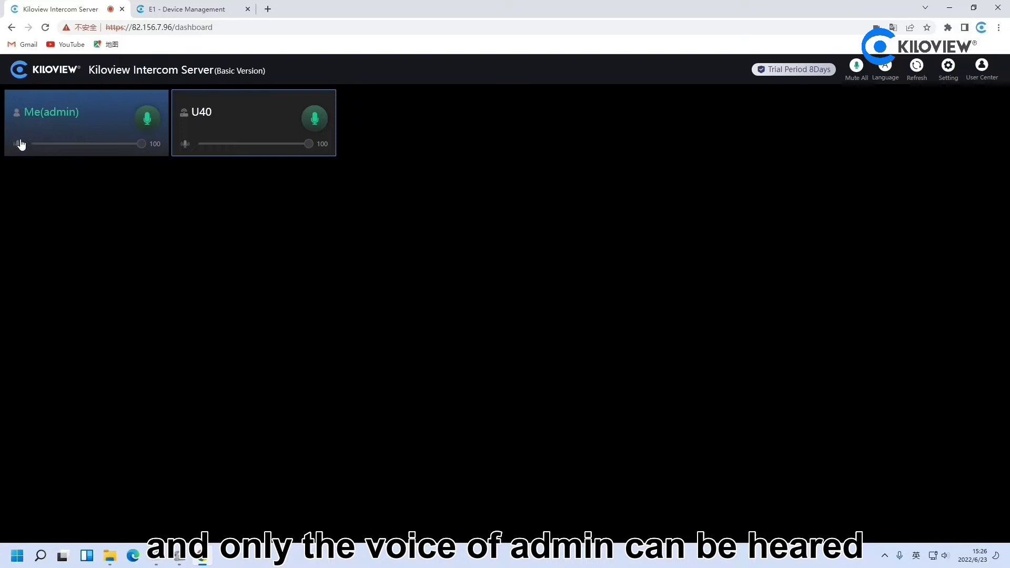
pyautogui.moveTo(885, 68)
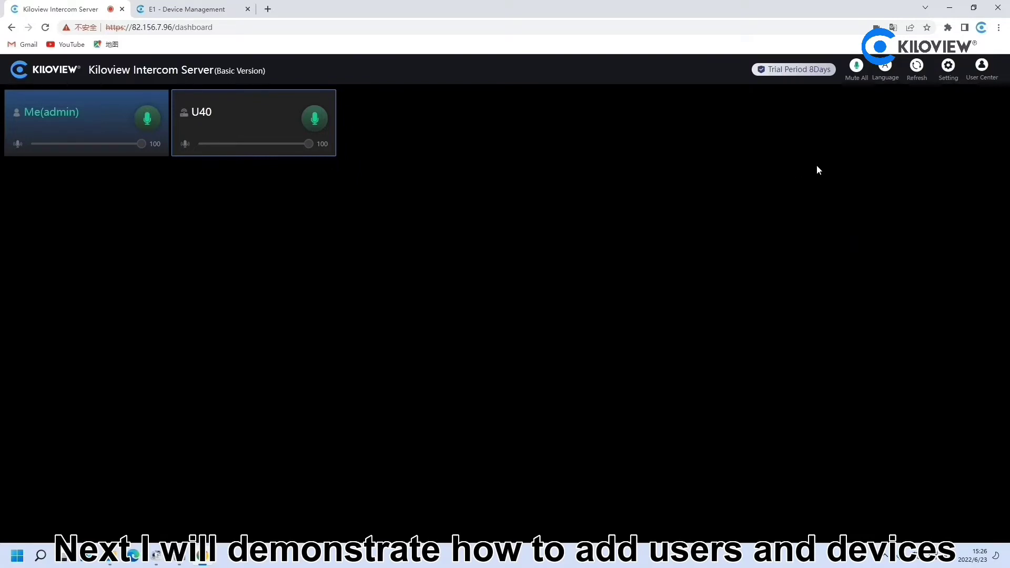
# In Setting, create a General User with the user's first name as name and nickname, plus a confirmed password
pyautogui.click(951, 66)
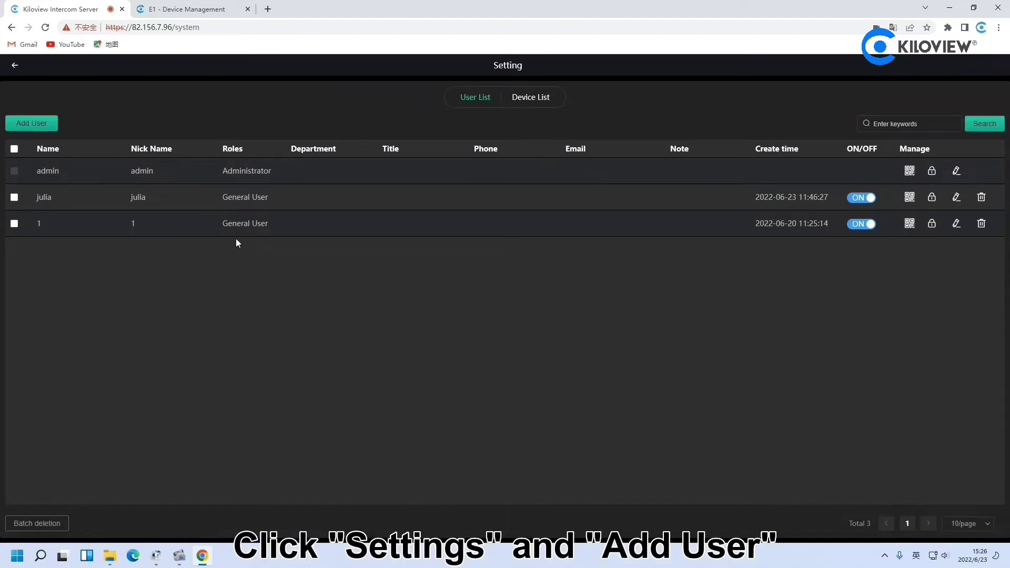
pyautogui.click(44, 127)
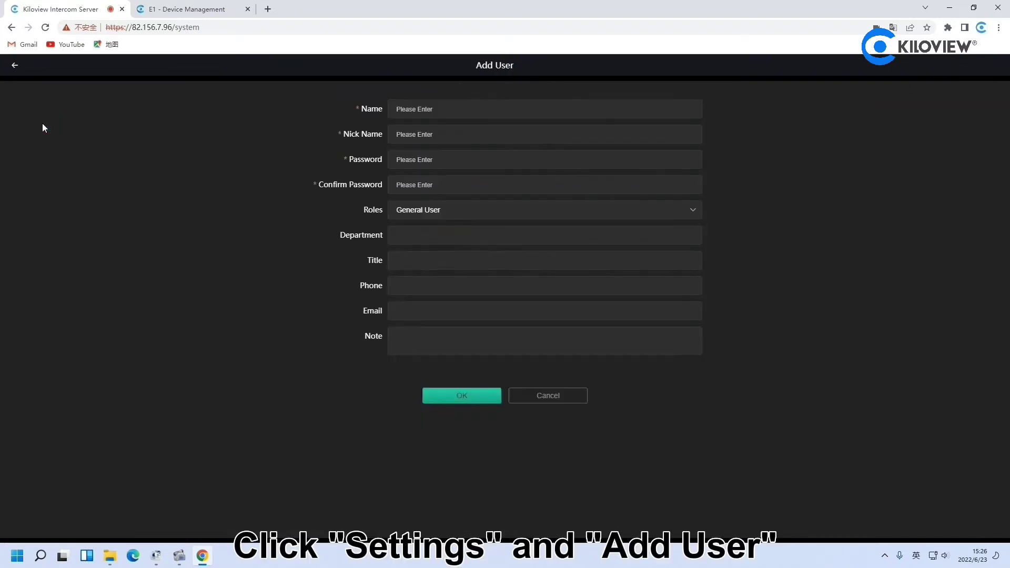
pyautogui.click(433, 107)
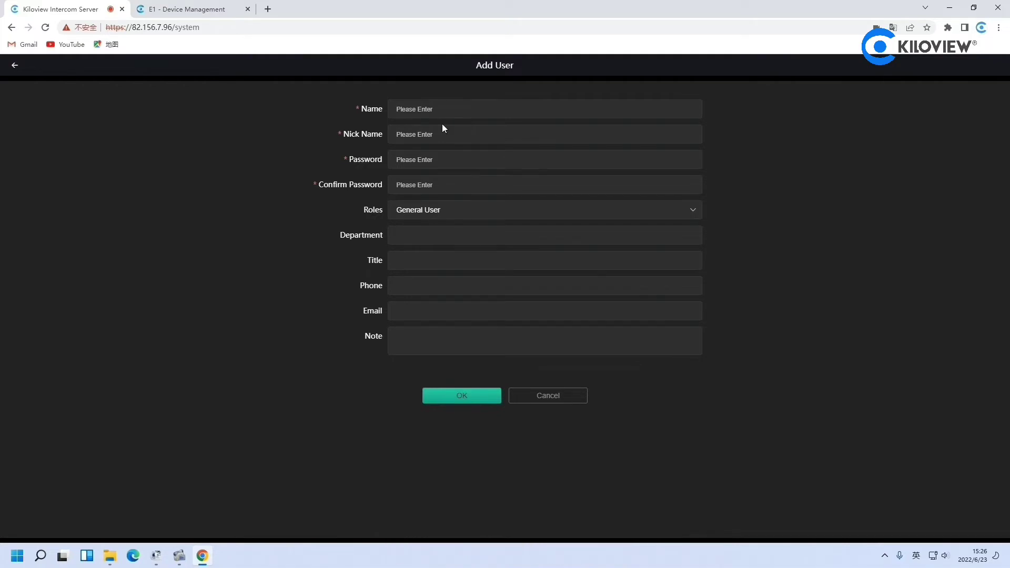
pyautogui.write('John')
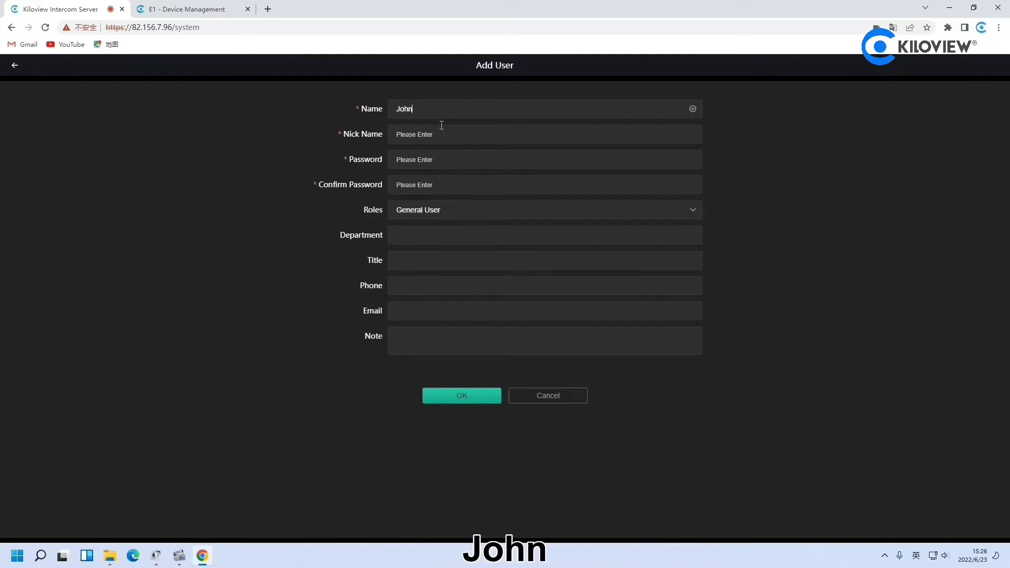
pyautogui.click(441, 126)
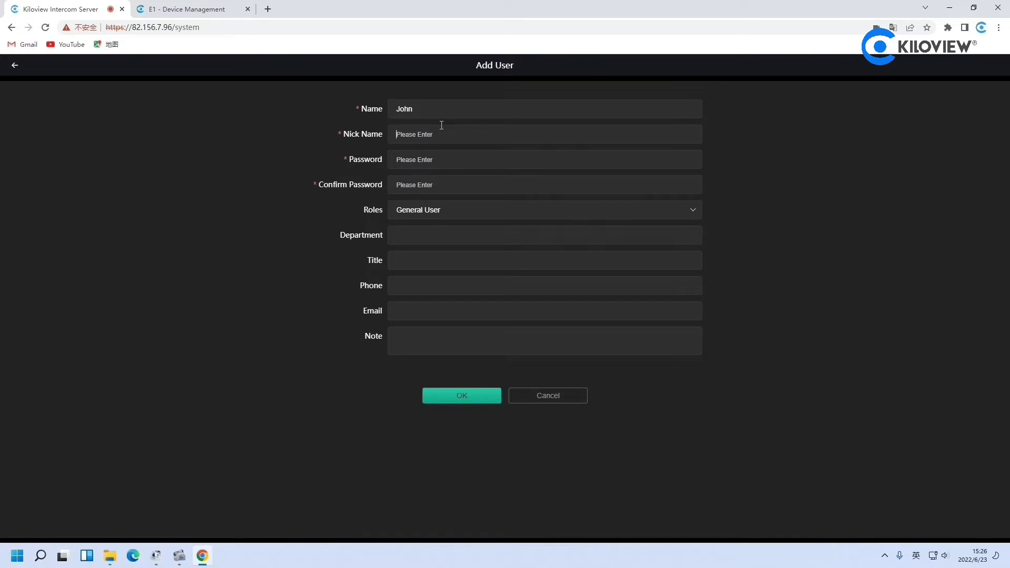
pyautogui.write('John')
pyautogui.press('Tab')
pyautogui.write('1234')
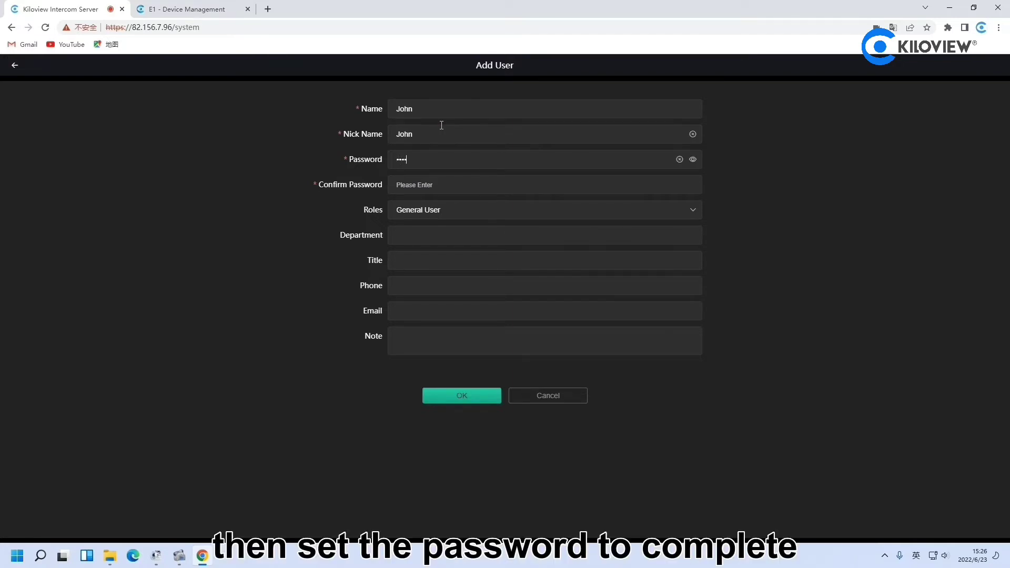
pyautogui.press('Tab')
pyautogui.write('1234')
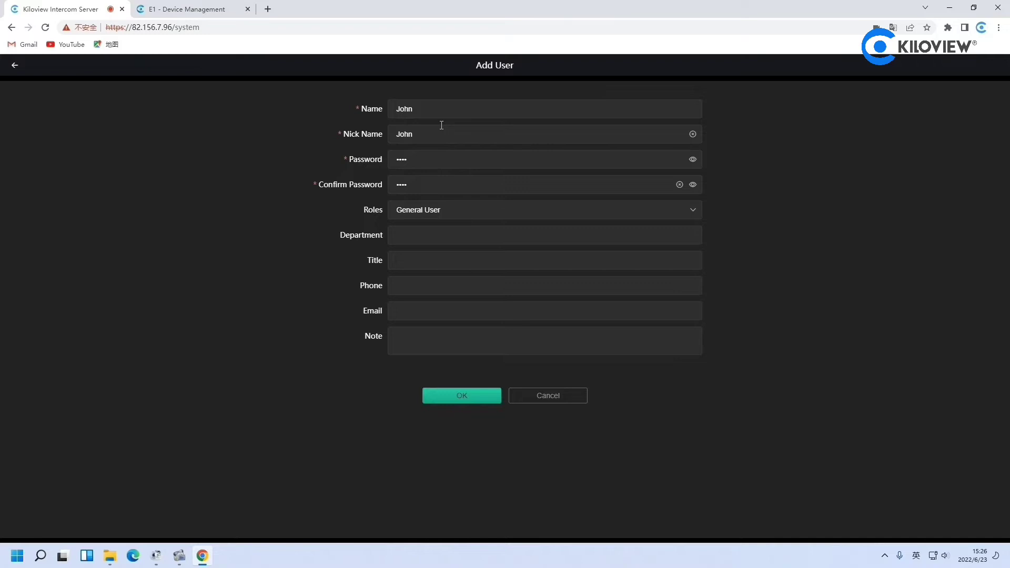
pyautogui.click(475, 402)
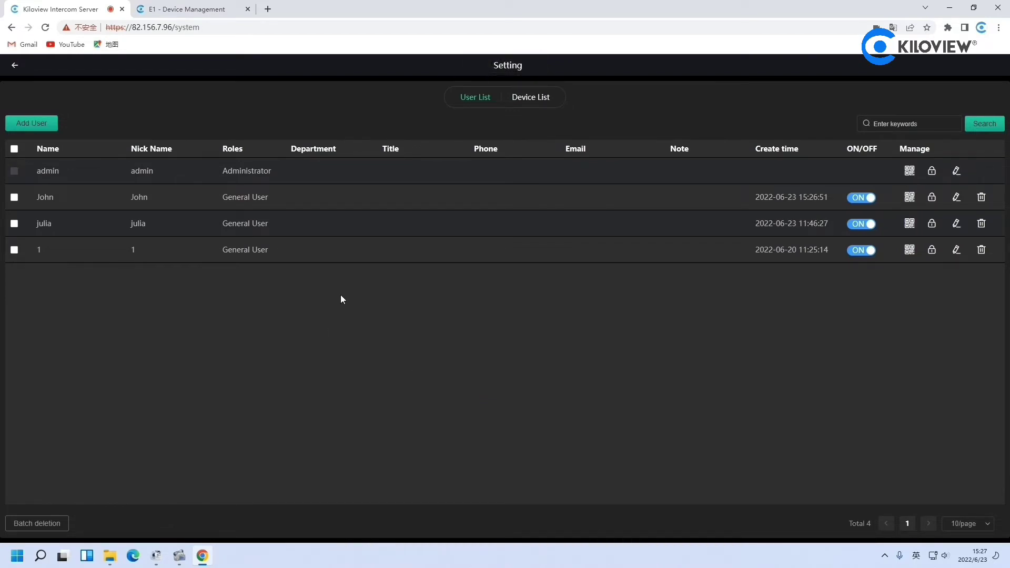
# In the Device List, start a new device with Device Name E1 and Remark E1
pyautogui.click(529, 105)
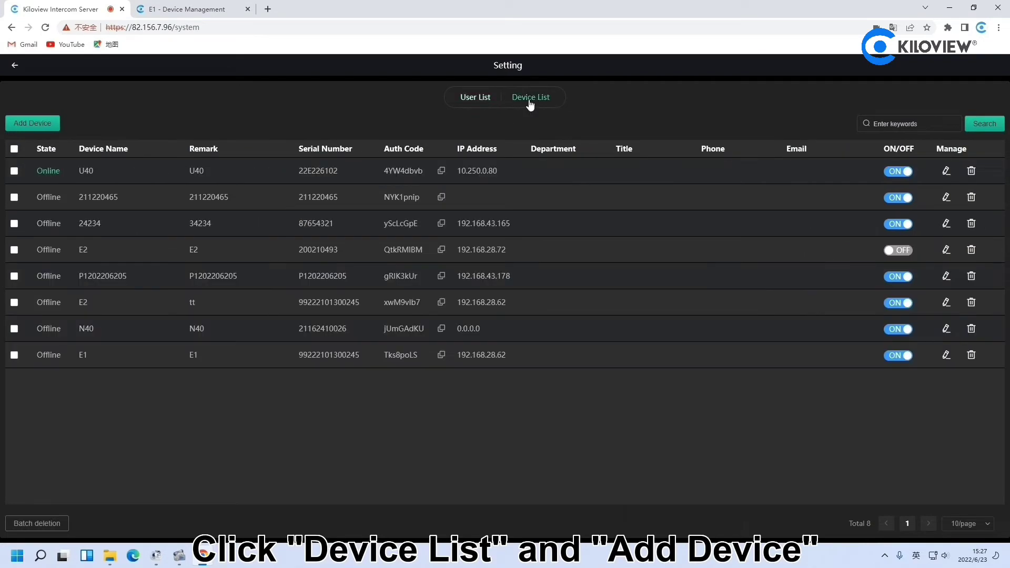
pyautogui.click(40, 125)
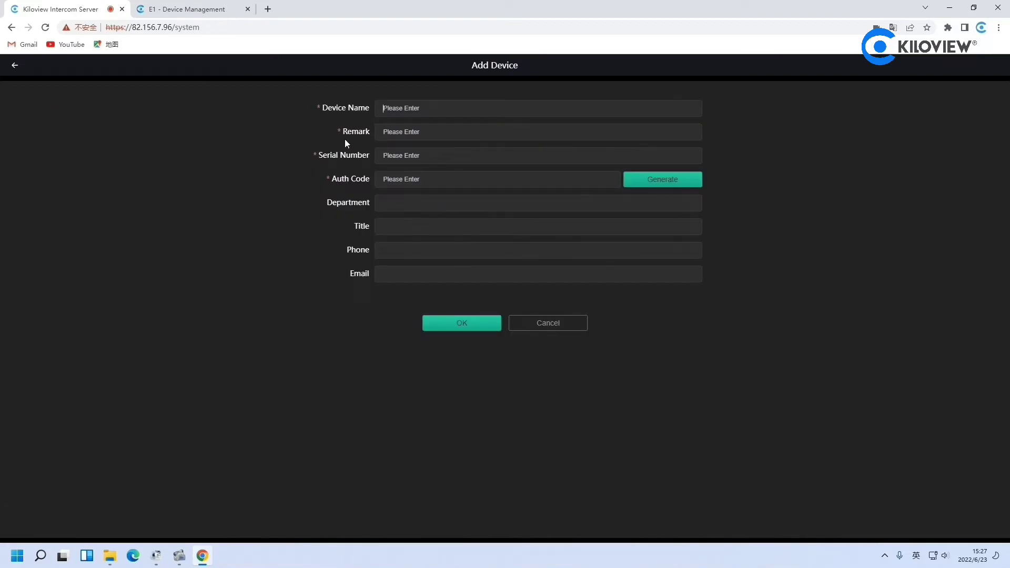
pyautogui.write('E1')
pyautogui.press('Tab')
pyautogui.write('E1')
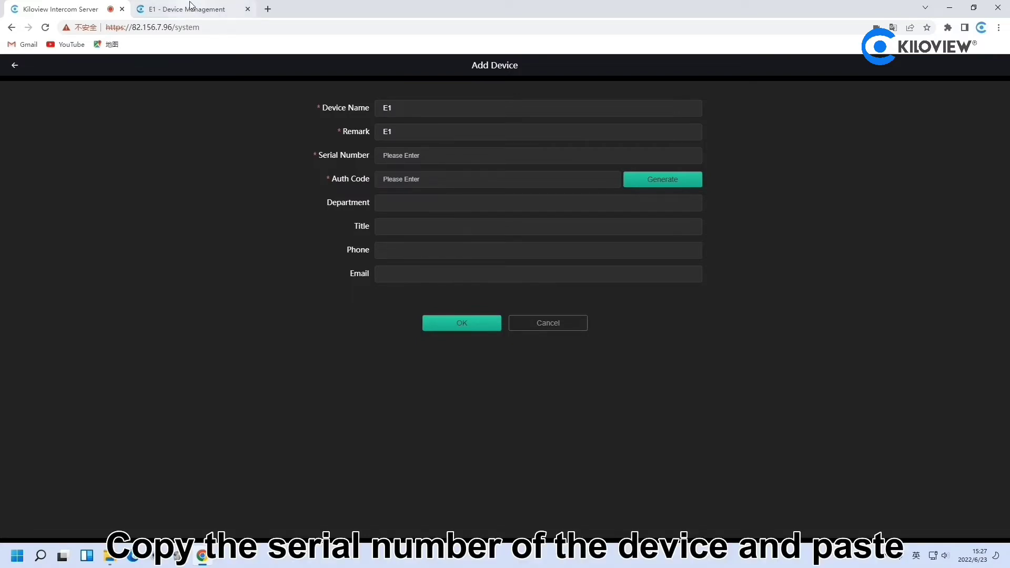
# Copy the Serial No. value from the E1 Device Management page's System Information
pyautogui.click(190, 7)
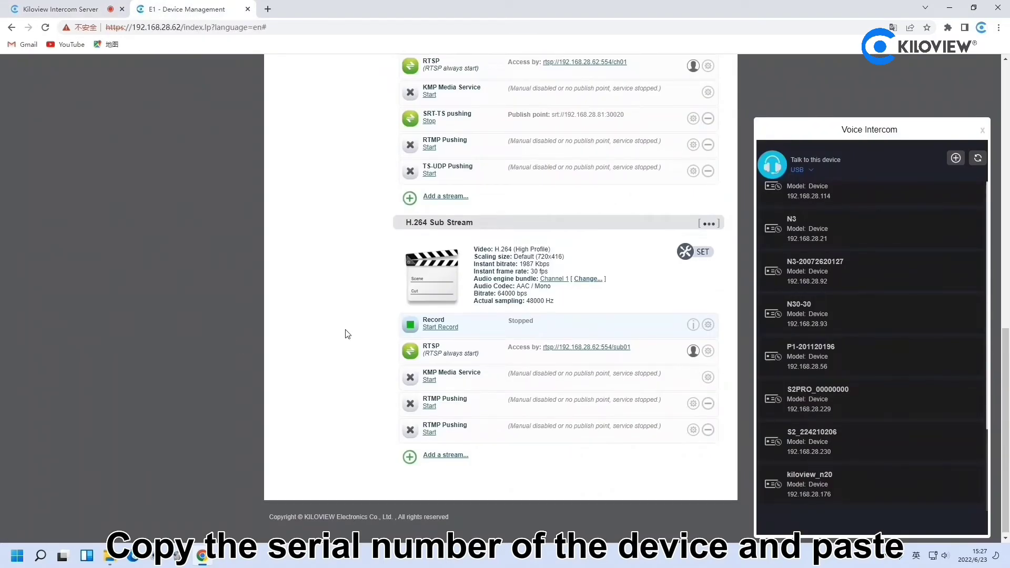
pyautogui.scroll(10, 332, 227)
pyautogui.doubleClick(333, 257)
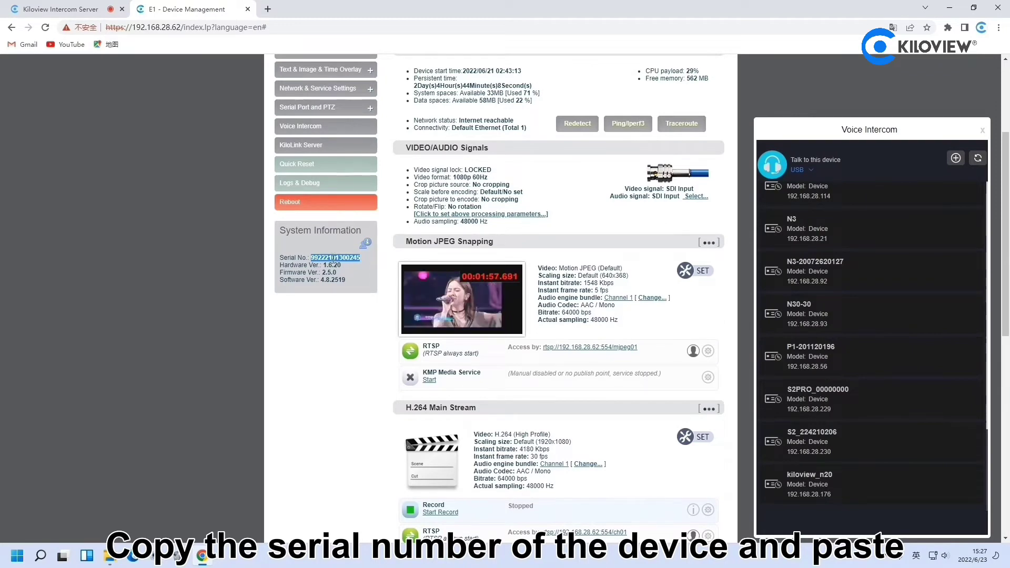
pyautogui.hotkey('ctrl', 'c')
# Paste the E1 serial number into the Add Device form, generate an Auth Code and copy it
pyautogui.click(63, 9)
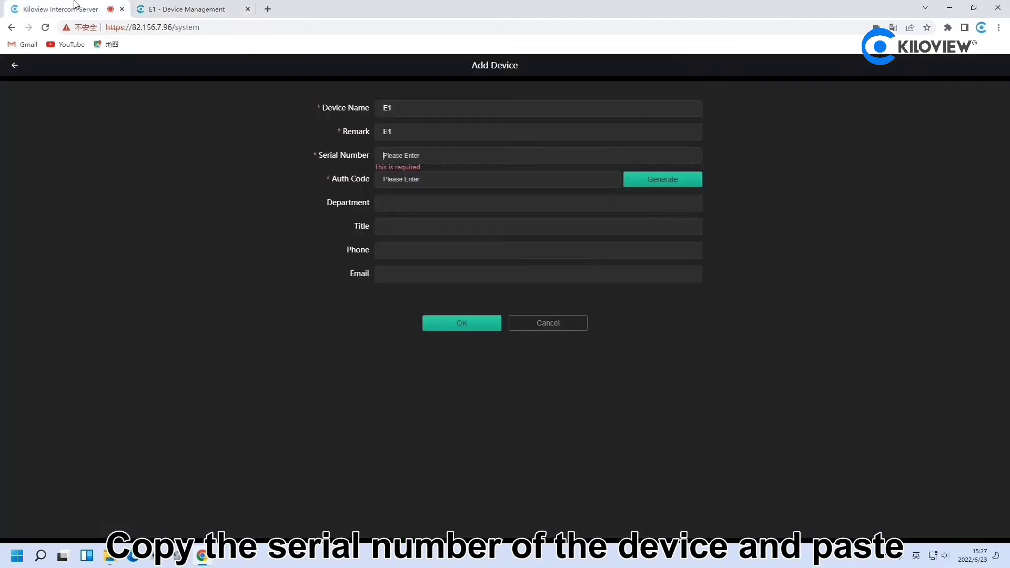
pyautogui.click(430, 162)
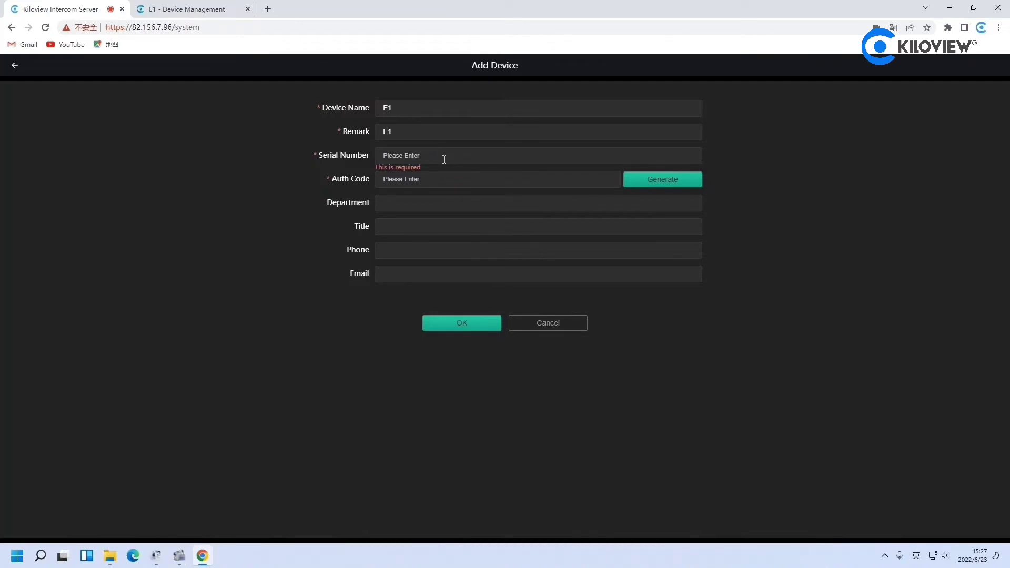
pyautogui.hotkey('ctrl', 'v')
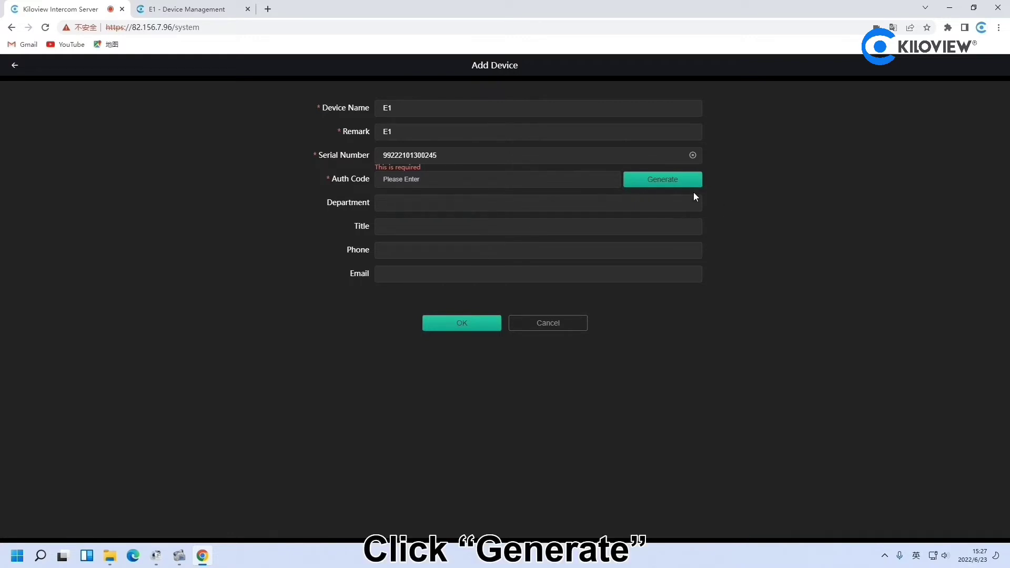
pyautogui.click(673, 184)
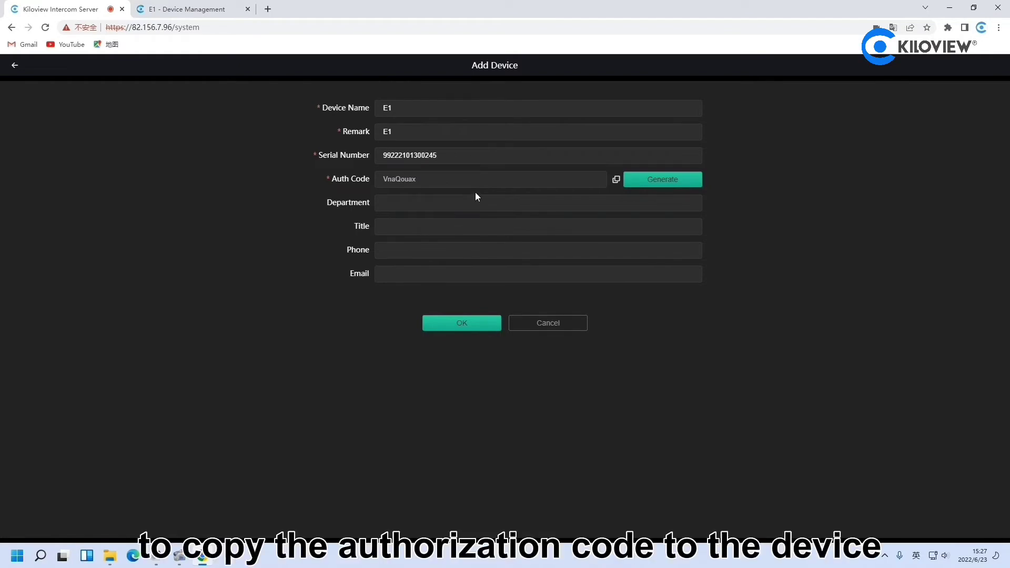
pyautogui.click(617, 182)
# Switch to the E1 - Device Management tab showing the Voice Intercom device list
pyautogui.click(186, 9)
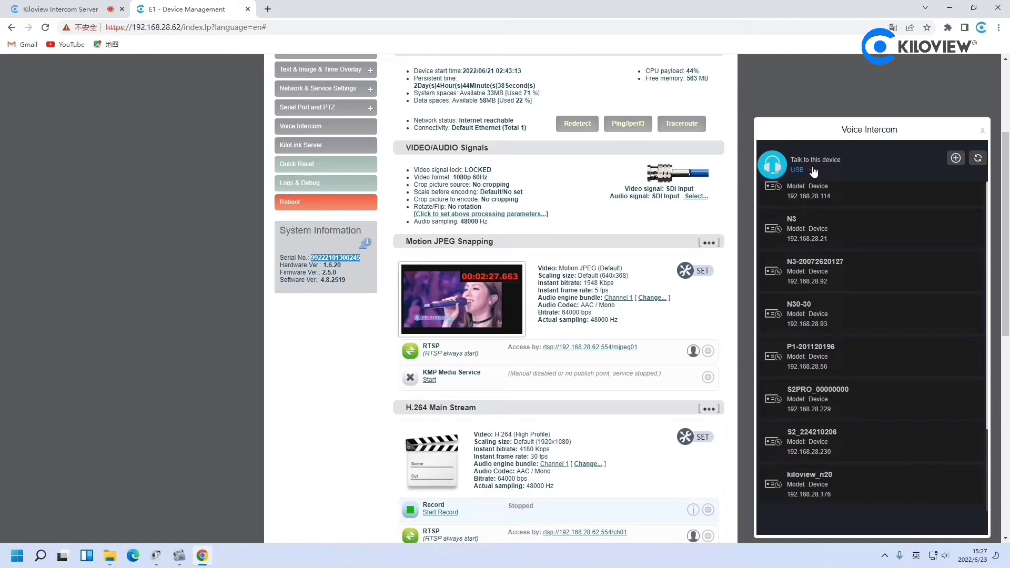
# Add a new intercom connection of type Call Server and paste in the Authorization Code
pyautogui.click(955, 160)
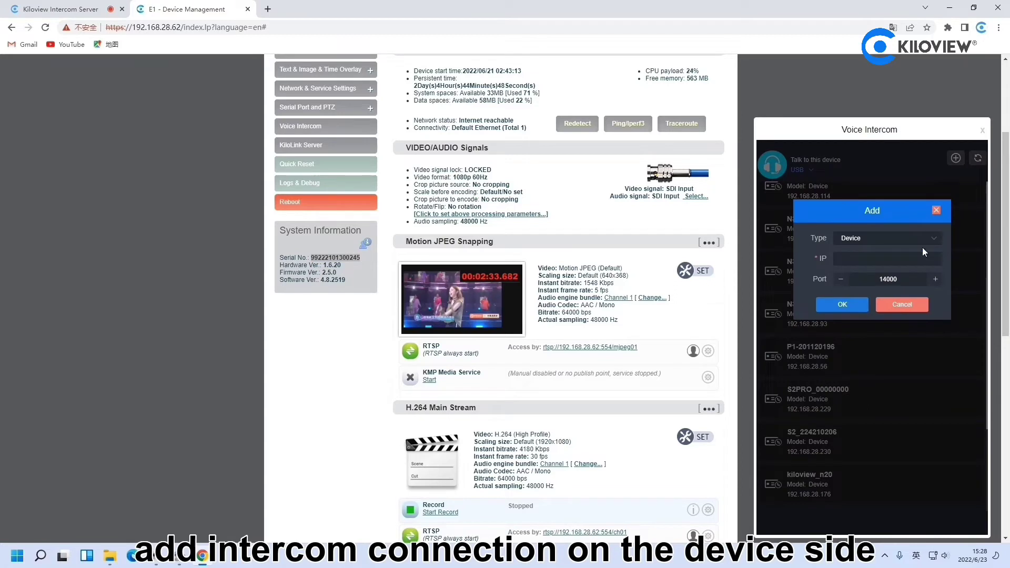
pyautogui.click(889, 243)
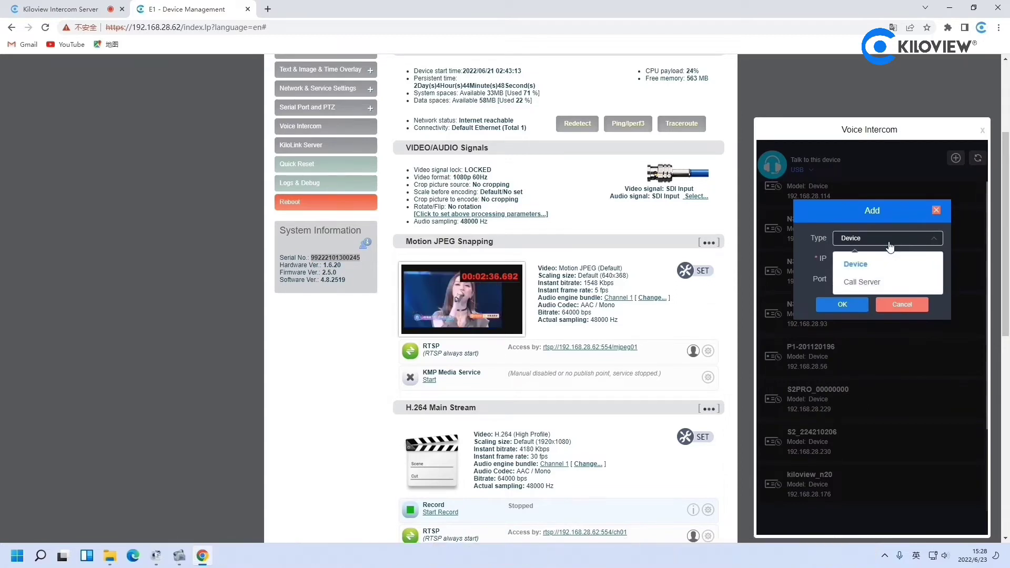
pyautogui.click(863, 282)
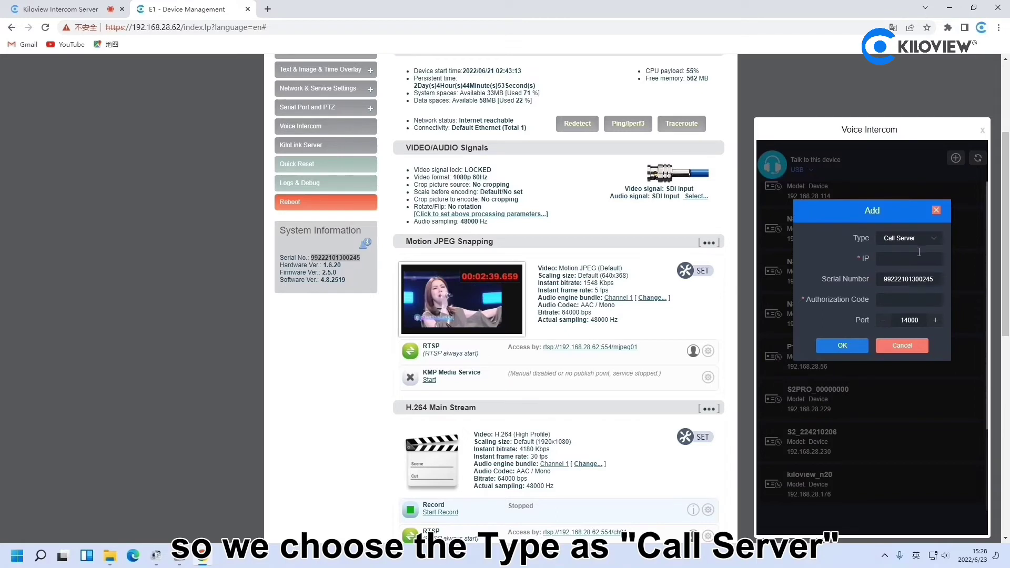
pyautogui.click(893, 300)
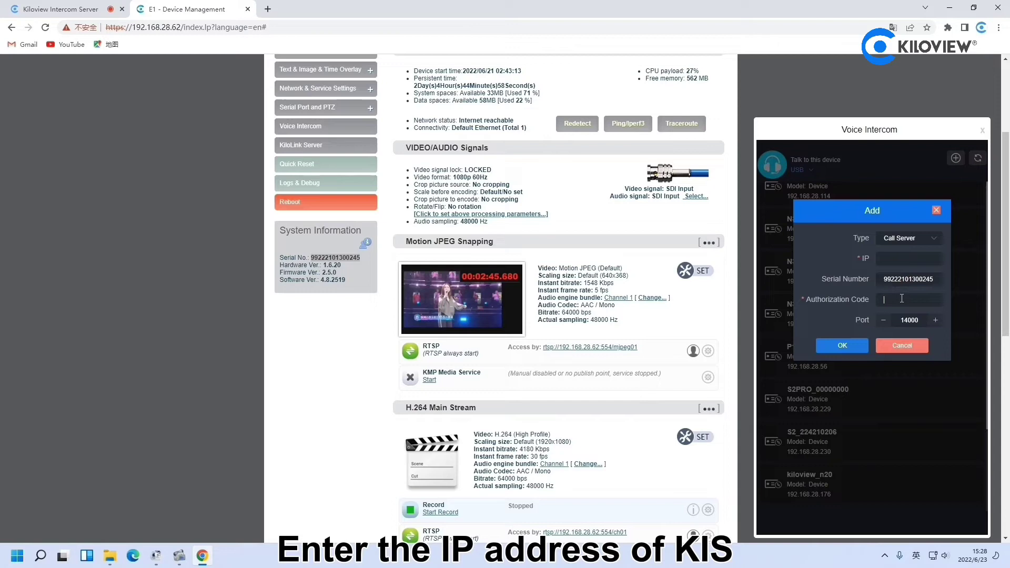
pyautogui.hotkey('ctrl', 'v')
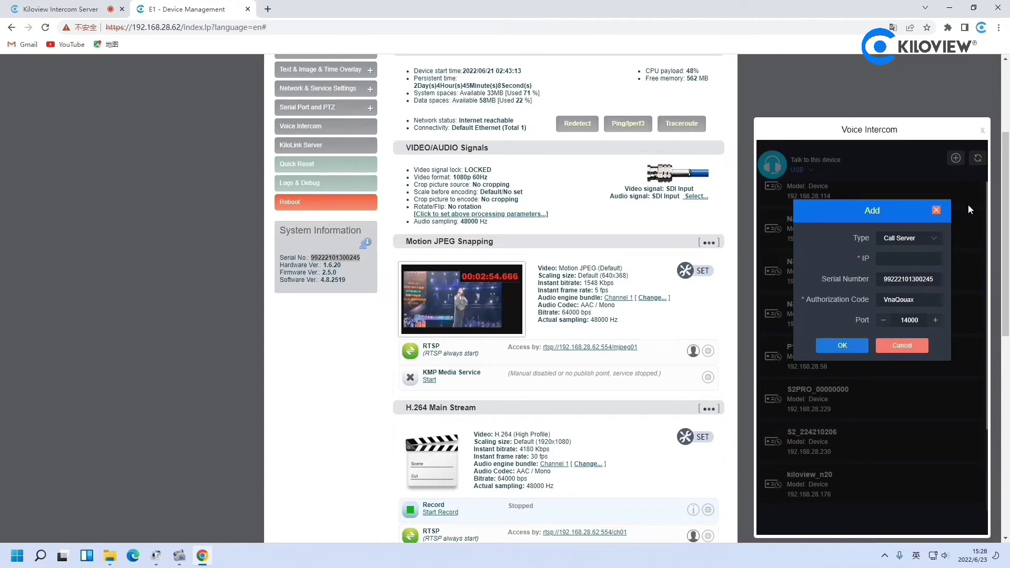
pyautogui.click(934, 238)
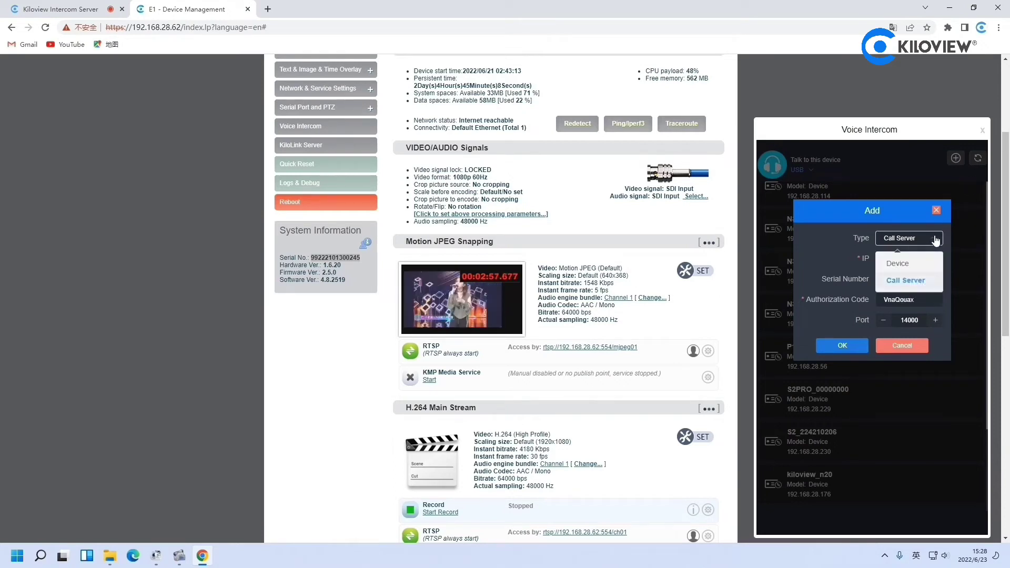
pyautogui.click(911, 286)
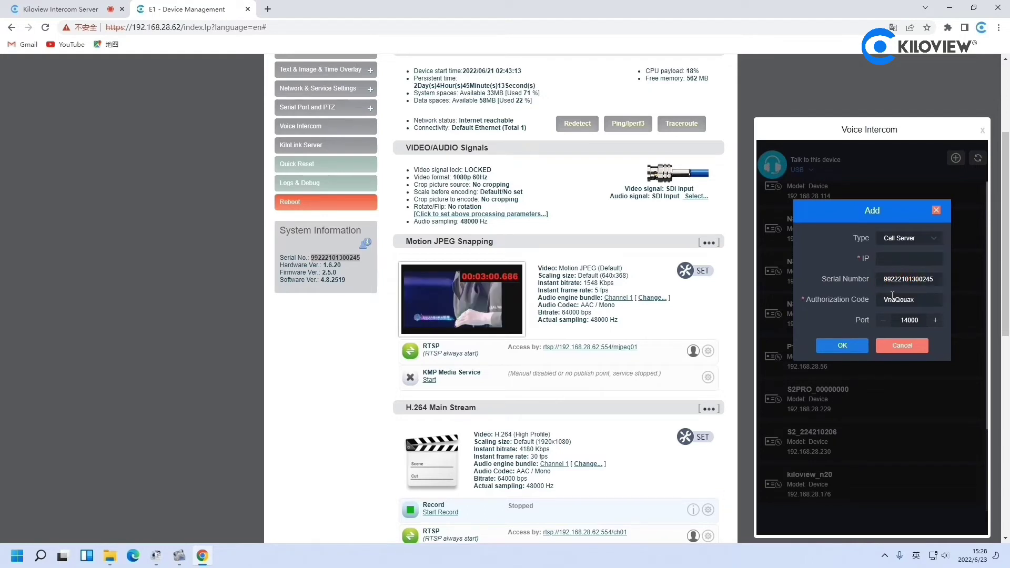
# Fill the IP with the server's 82.156.7.96, copied from the Intercom Server tab, and confirm
pyautogui.click(906, 258)
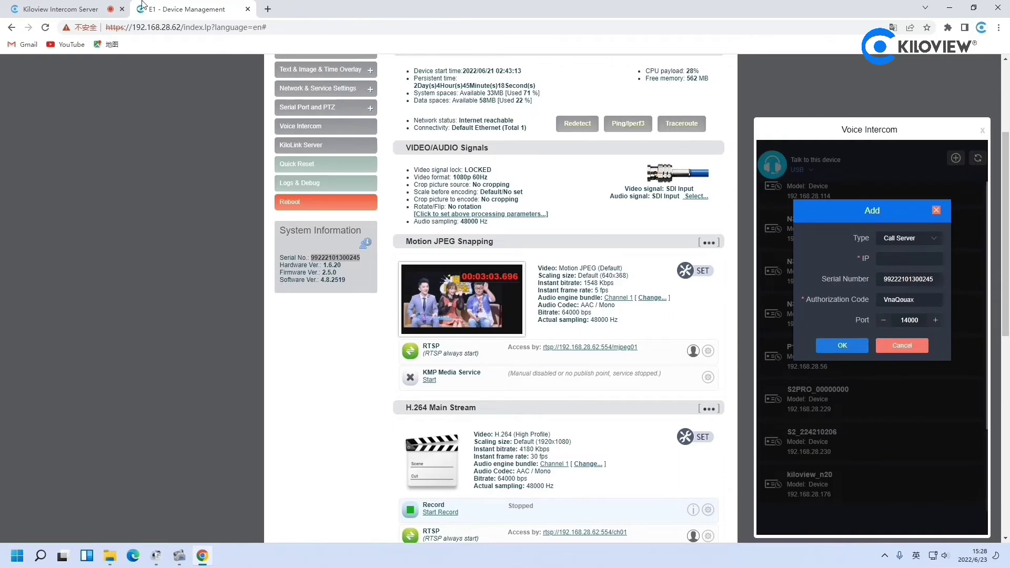
pyautogui.click(58, 9)
pyautogui.doubleClick(152, 28)
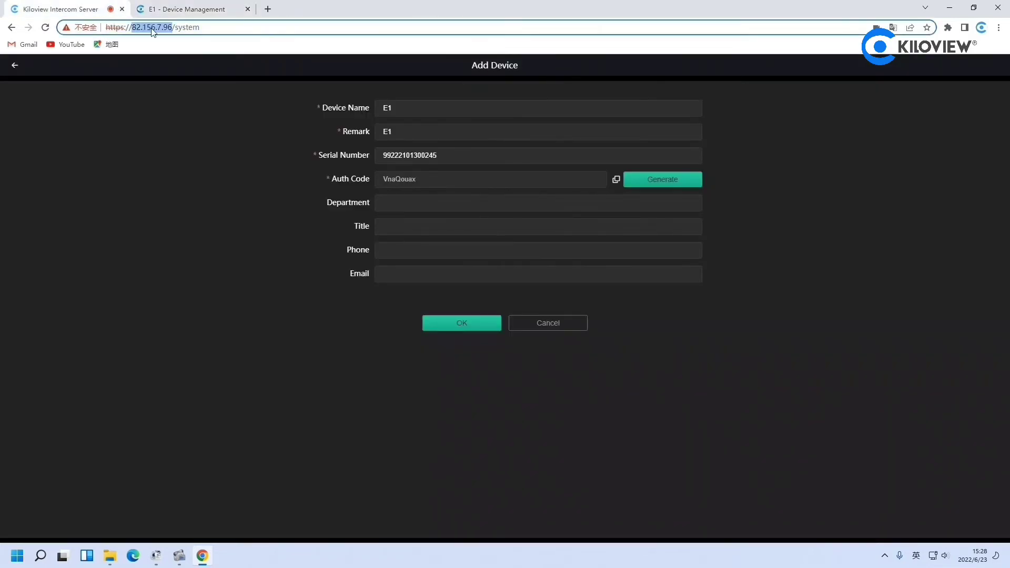
pyautogui.click(177, 9)
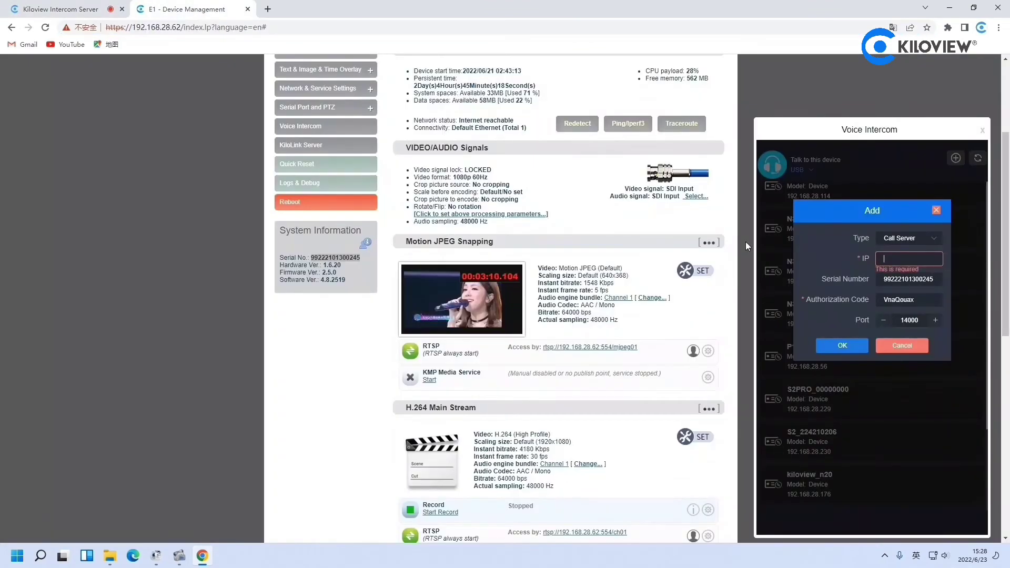
pyautogui.hotkey('ctrl', 'v')
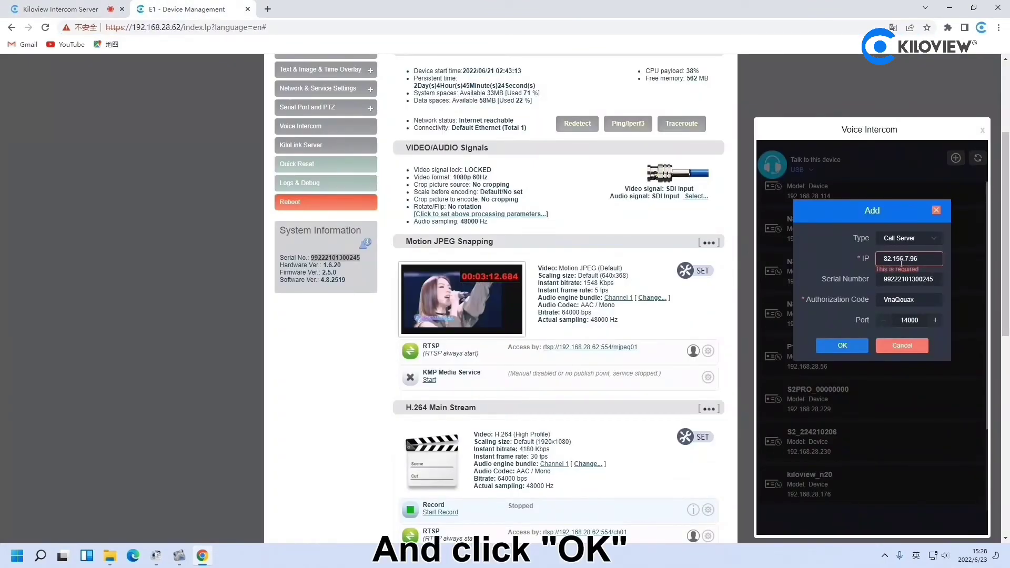
pyautogui.click(859, 352)
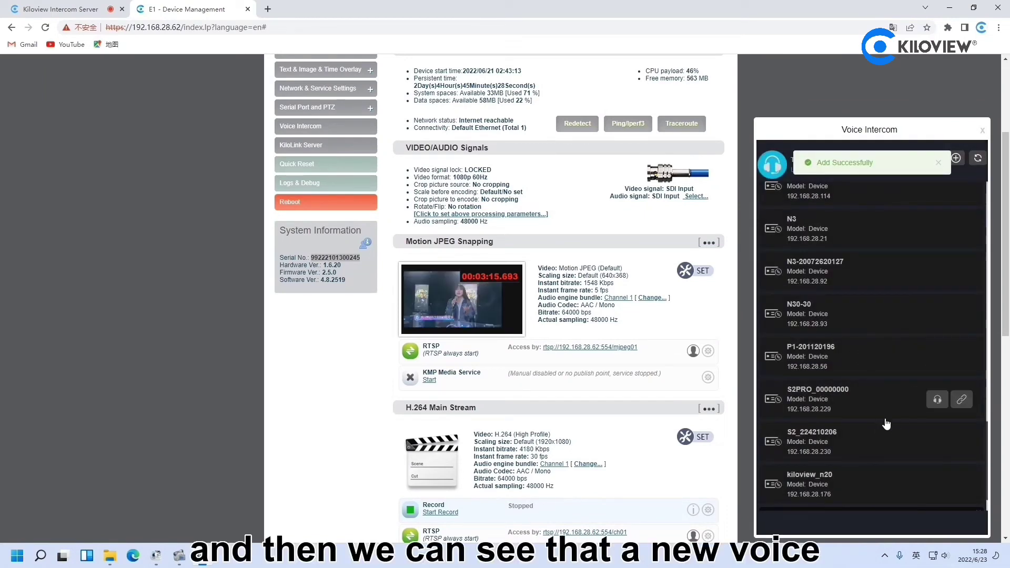
# Scroll to the TalkServer entry at 82.156.7.96 and link to it
pyautogui.scroll(-1, 884, 430)
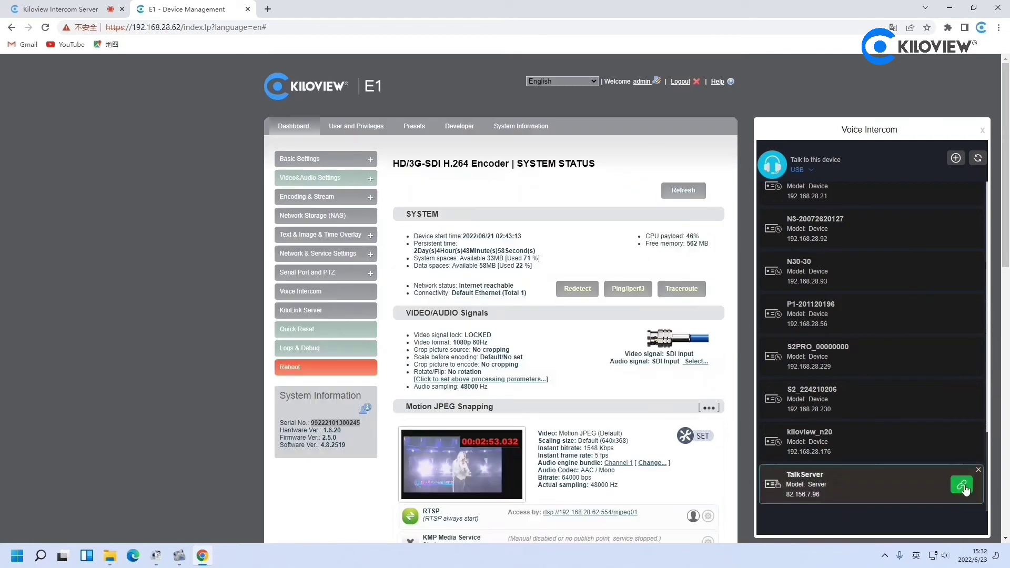
pyautogui.click(963, 486)
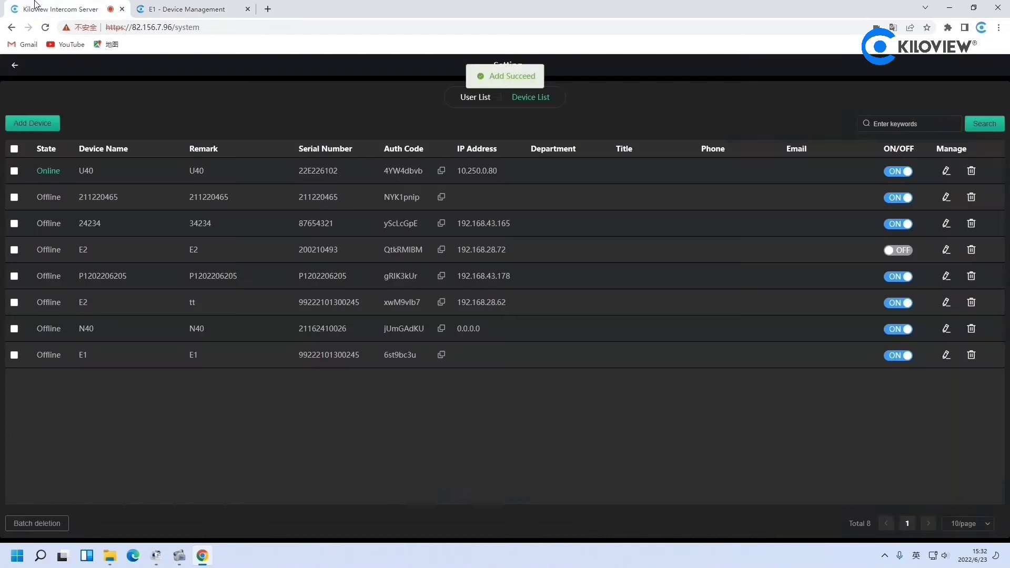
# Go back from Setting to the dashboard and refresh it twice so E1 appears
pyautogui.click(16, 68)
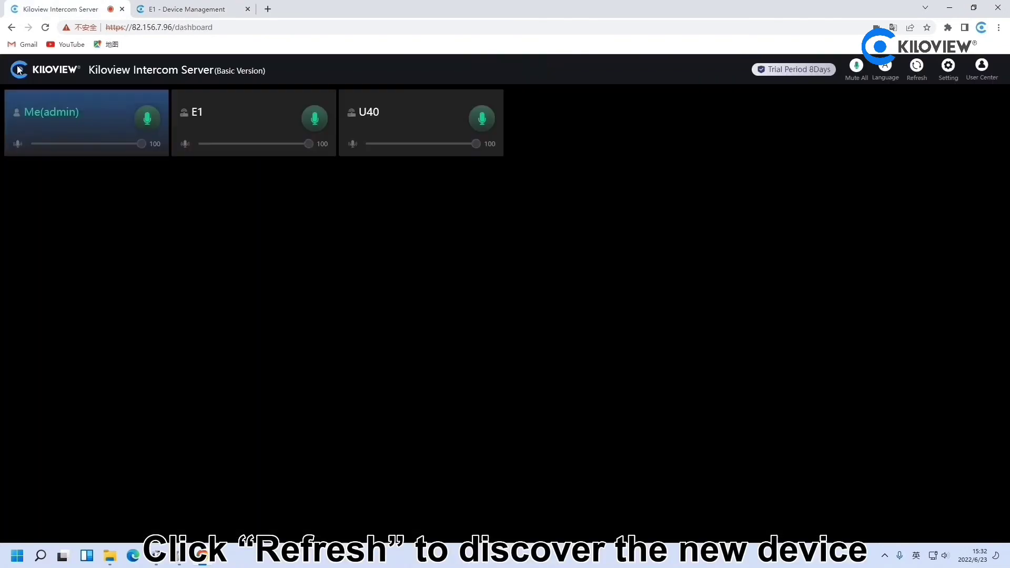
pyautogui.click(917, 67)
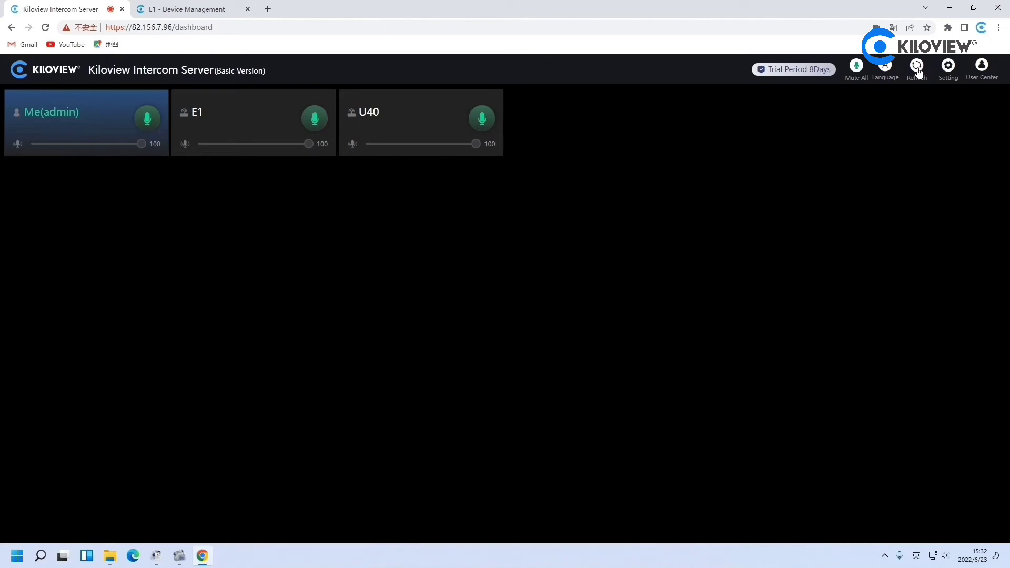
pyautogui.click(917, 68)
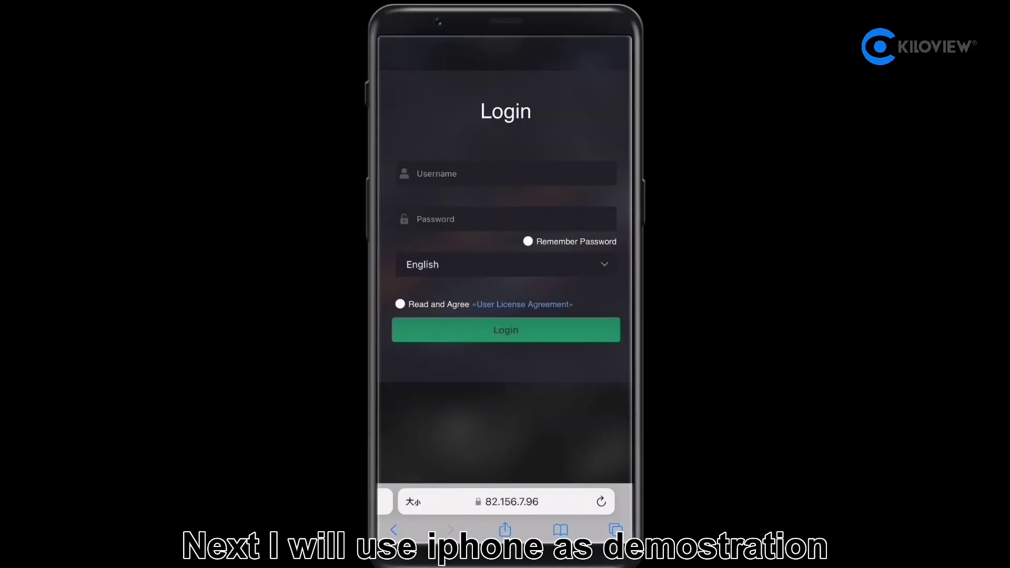
# Log in as the newly created user with its username and password, accepting the license agreement
pyautogui.click(506, 174)
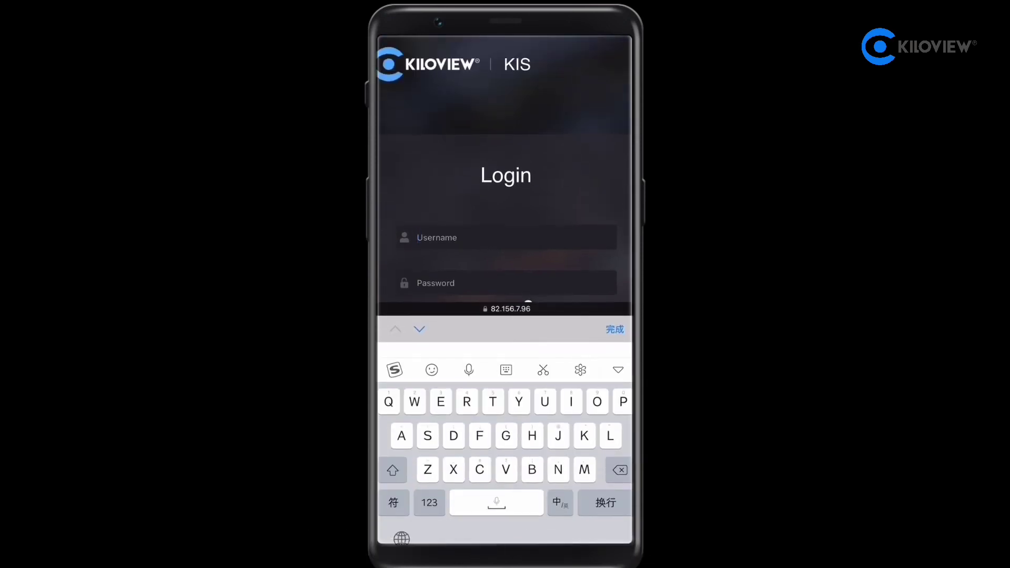
pyautogui.write('J')
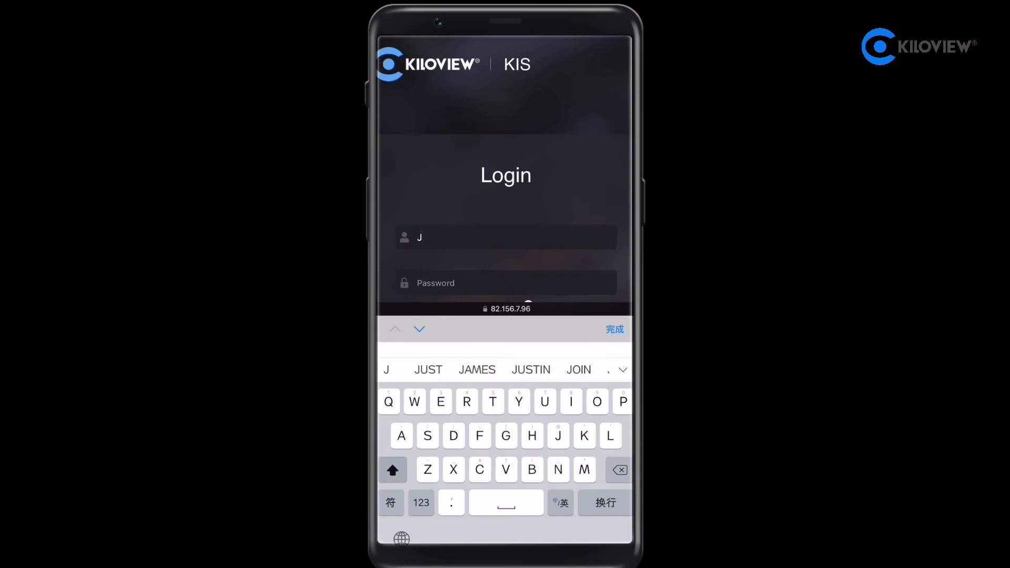
pyautogui.write('ohn')
pyautogui.click(474, 283)
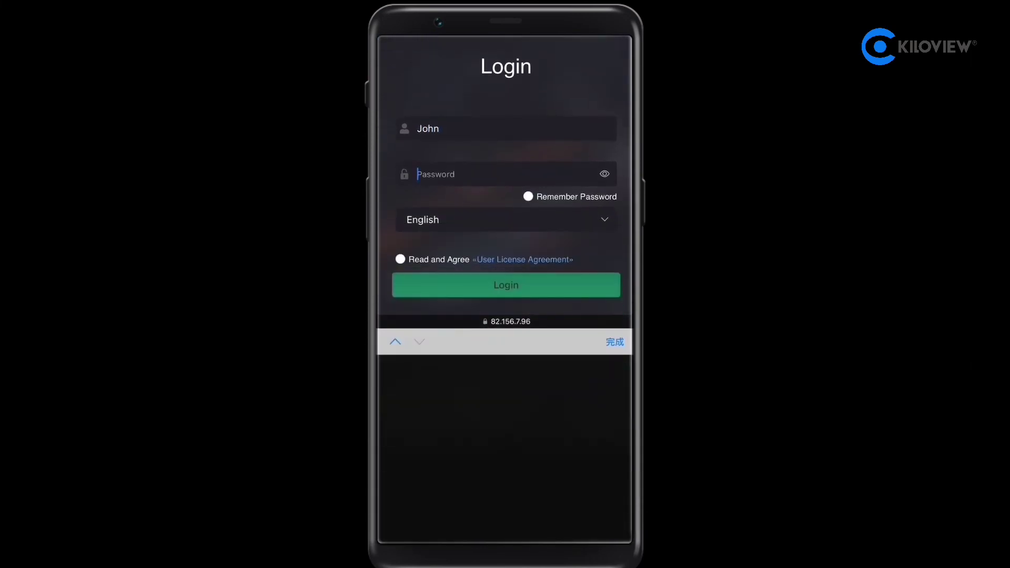
pyautogui.write('1234')
pyautogui.click(400, 259)
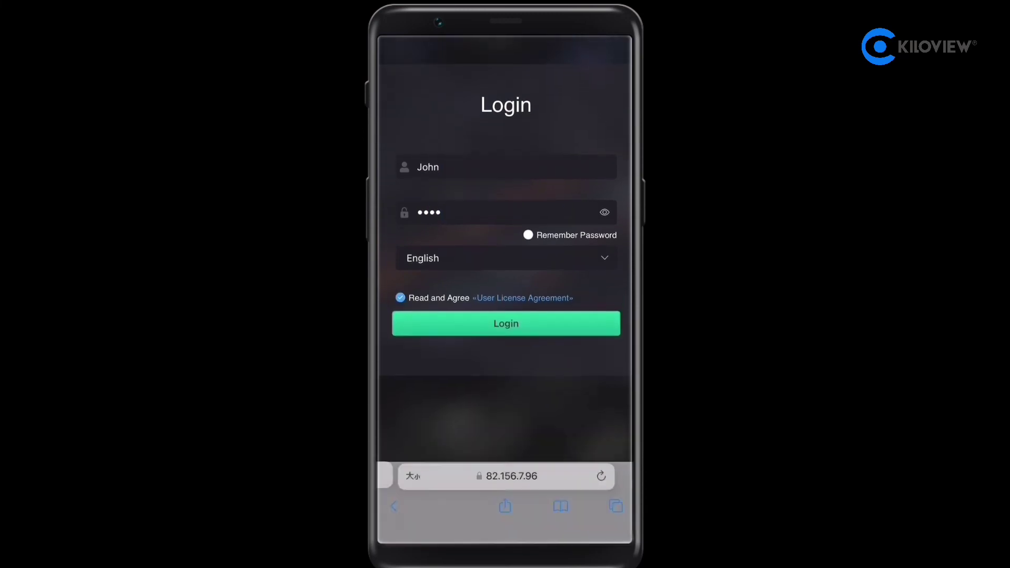
pyautogui.click(505, 329)
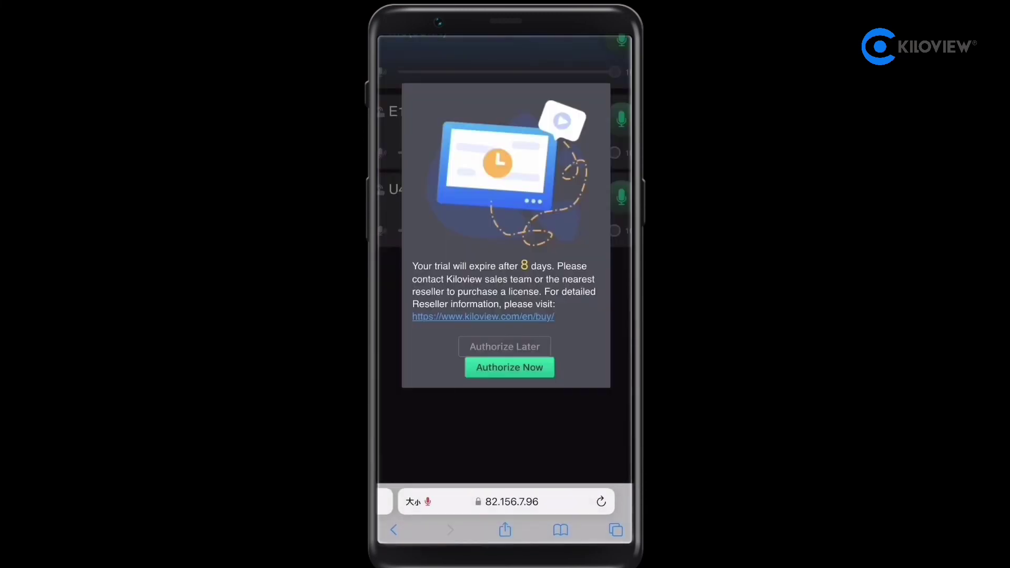
# Postpone authorization on the trial notice and return to the top of the dashboard showing E1 and U40
pyautogui.click(505, 346)
pyautogui.scroll(3, 506, 184)
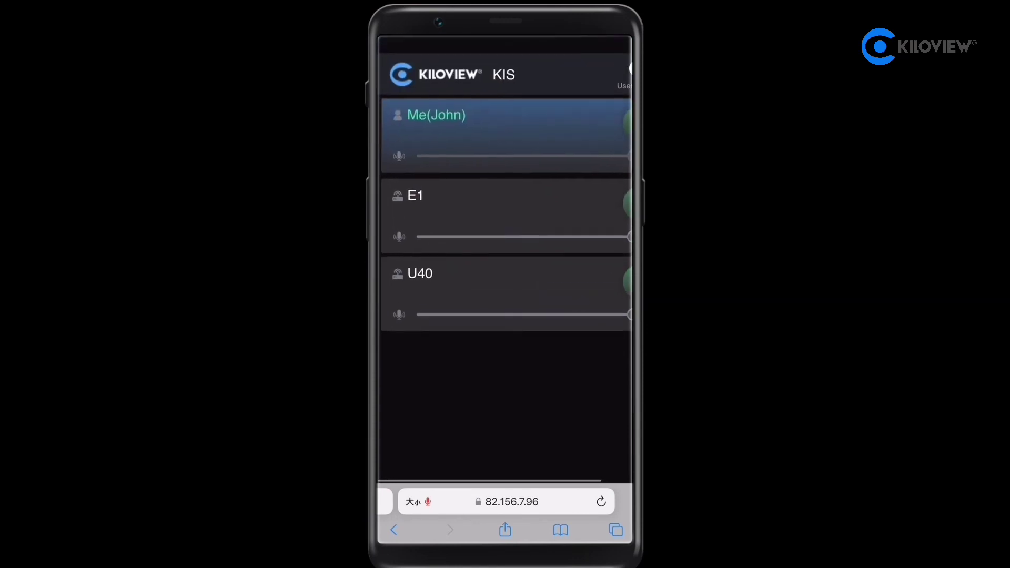